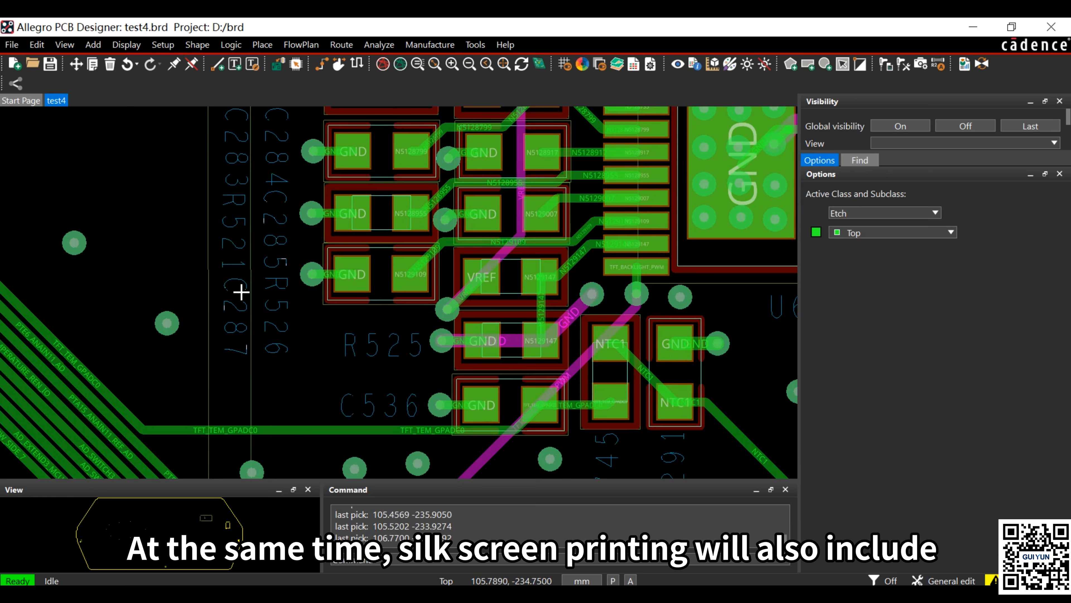
Show the element information for the C535 silkscreen text, checking its text block and font dimensions.
scroll(239, 290, down, 3)
click(326, 361)
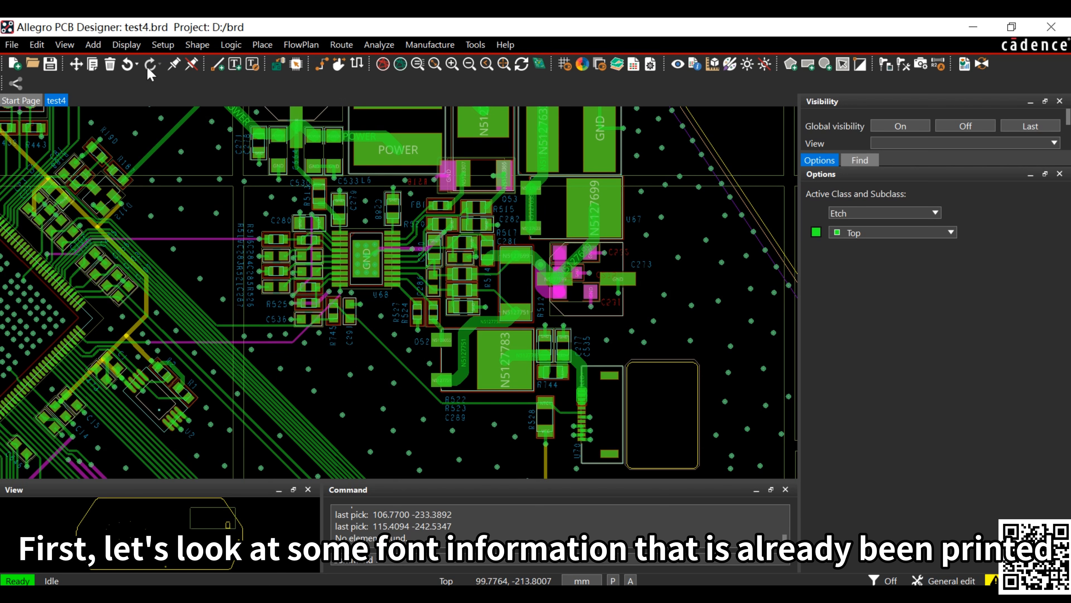
click(127, 45)
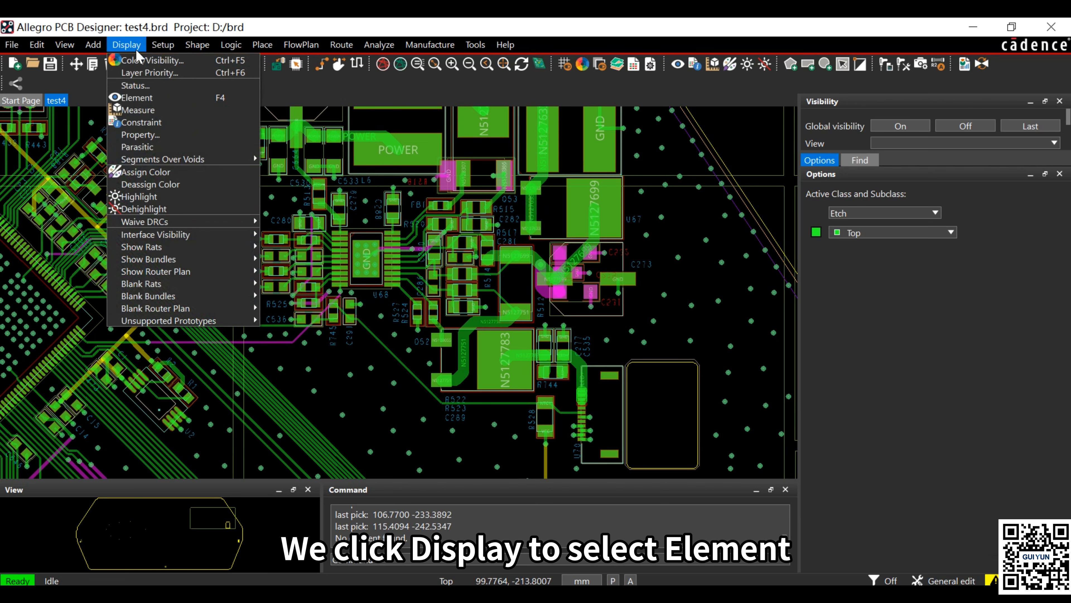
click(147, 97)
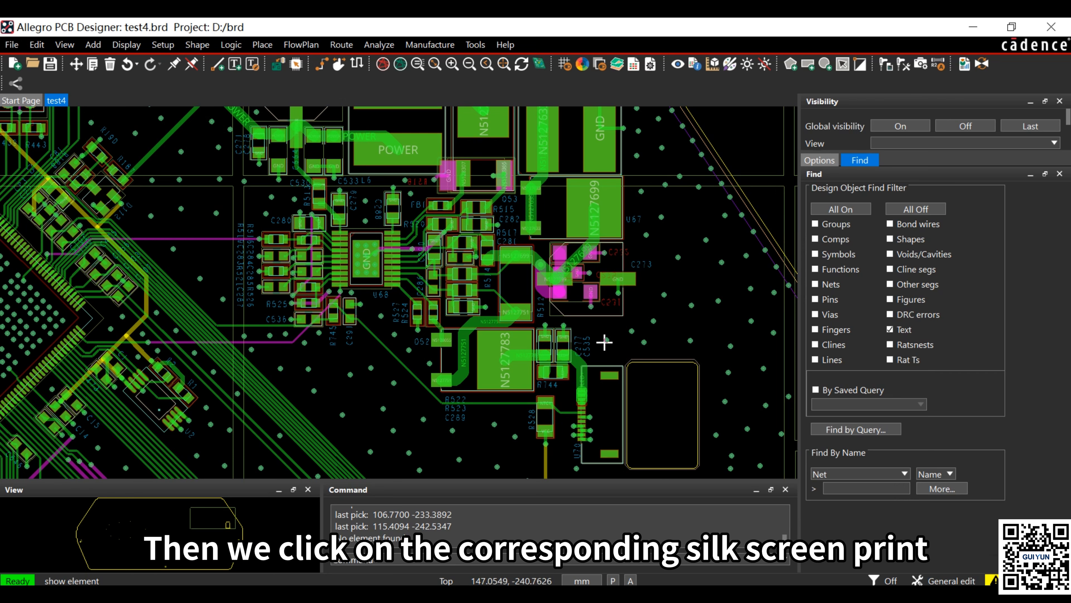
click(586, 346)
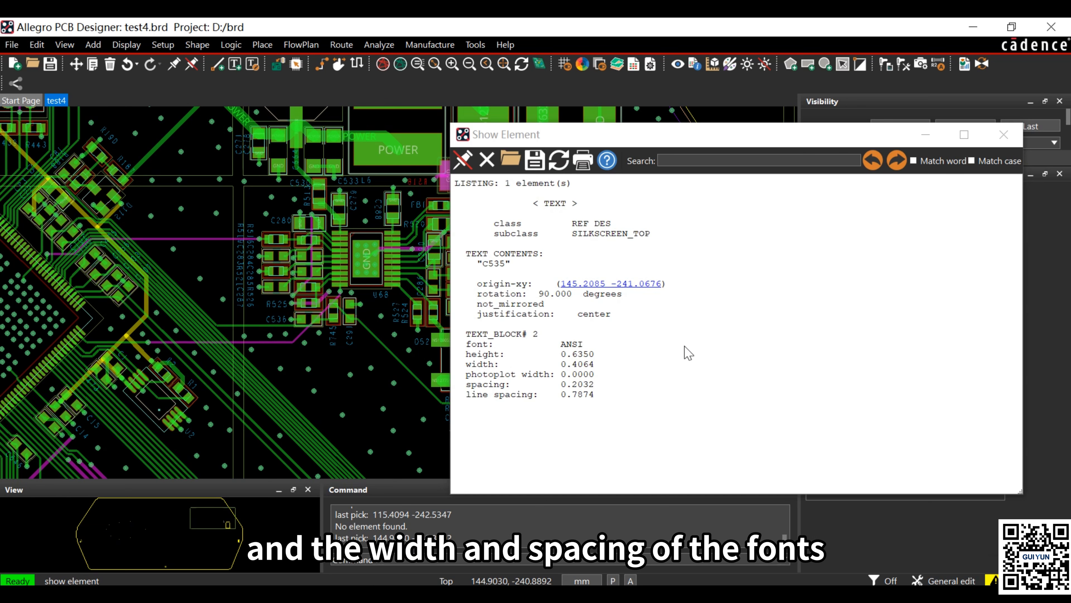
click(1004, 135)
Show the element information for the U67 silkscreen text, checking its text block and font dimensions.
click(827, 299)
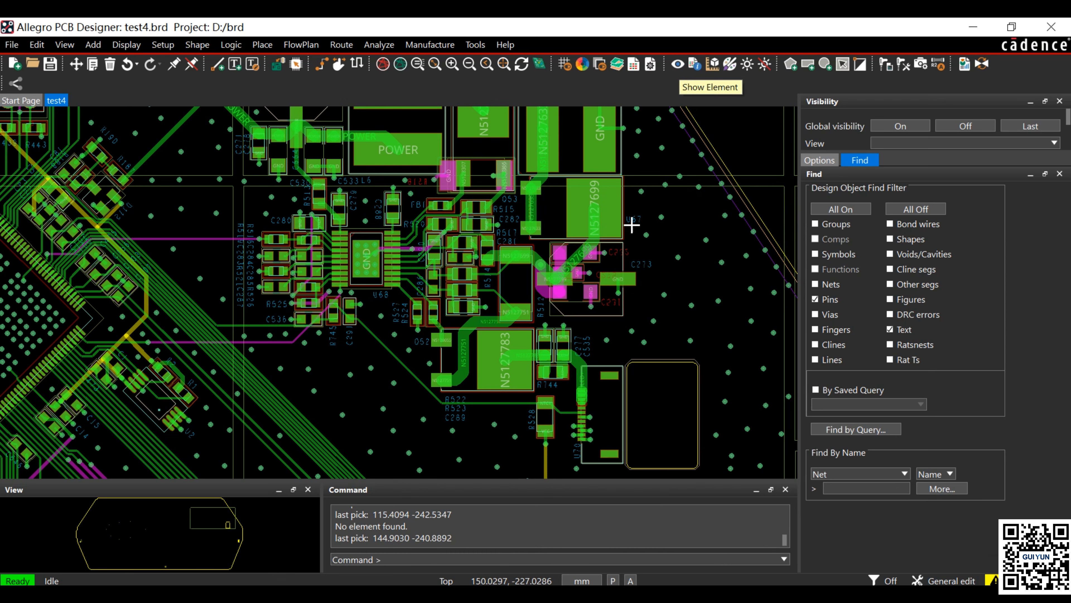
click(636, 203)
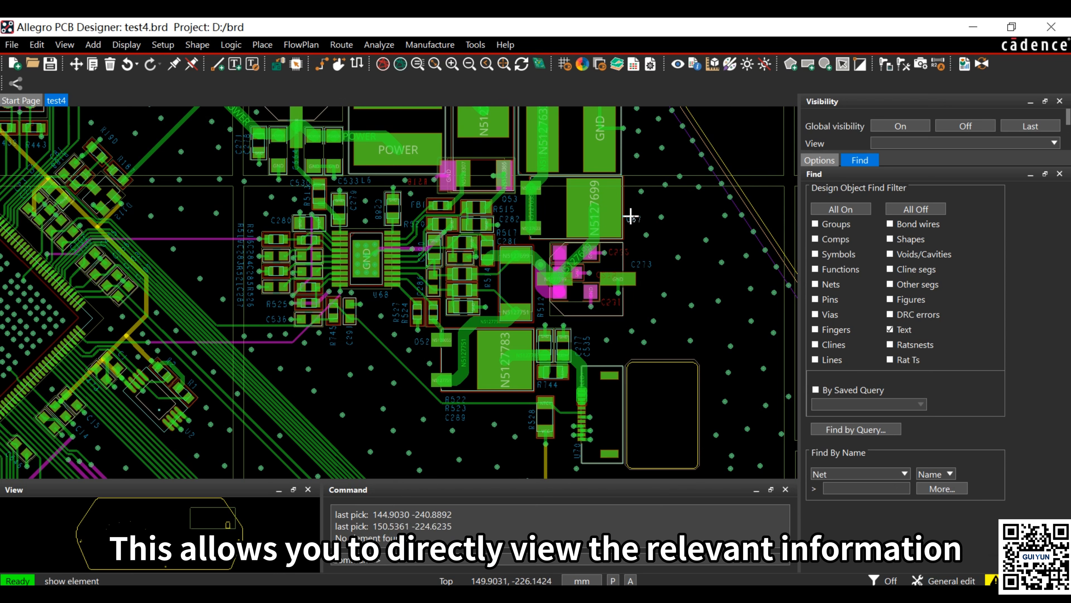
click(629, 220)
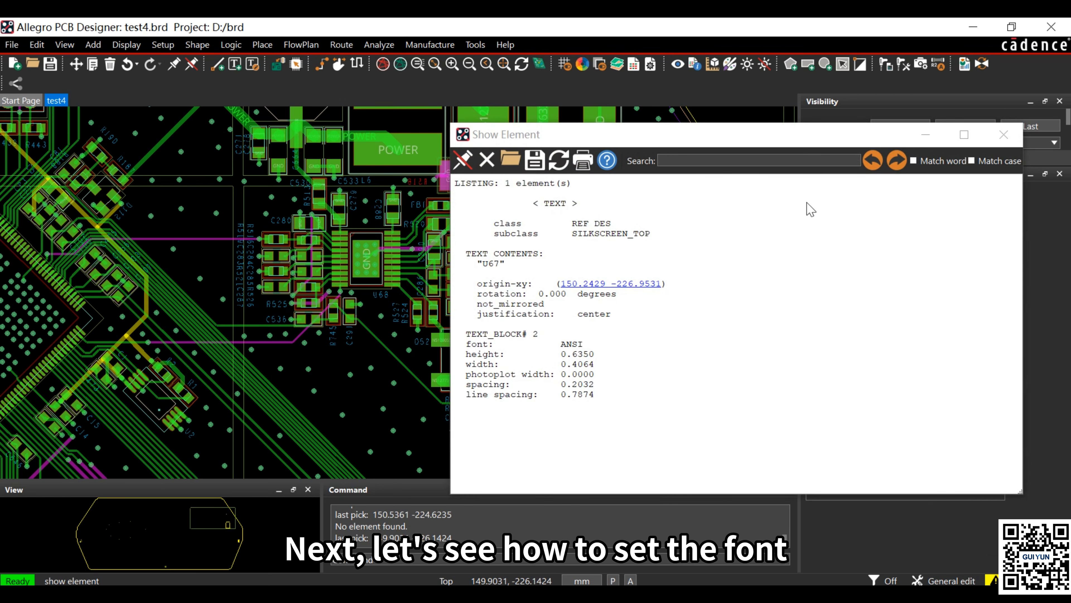
click(1004, 134)
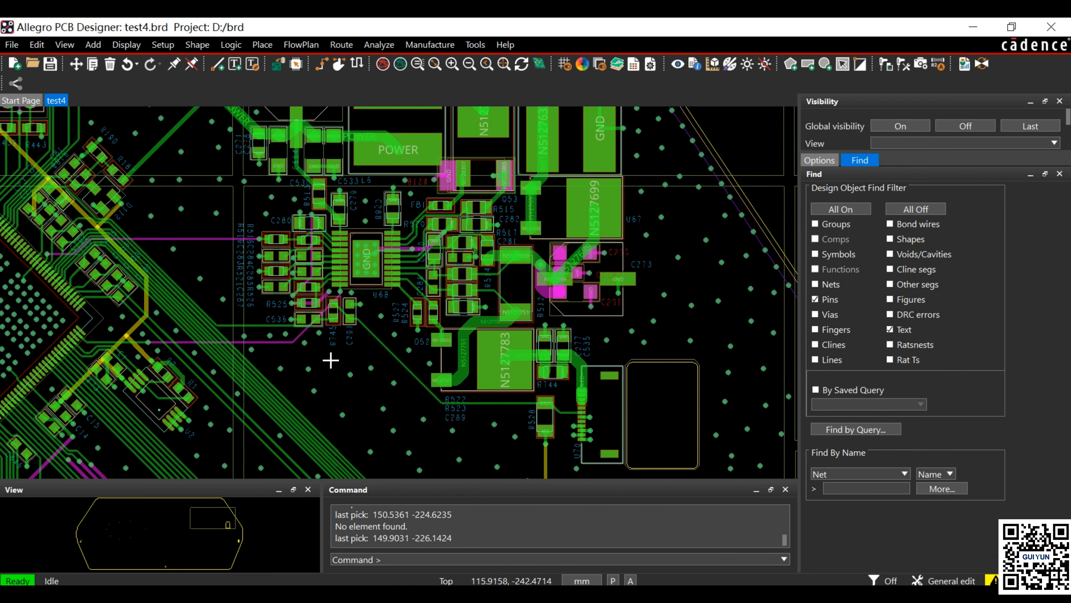
Review the text blocks' width, height, spacing and name settings in the design's text size setup, and accept it as is.
click(333, 355)
click(163, 45)
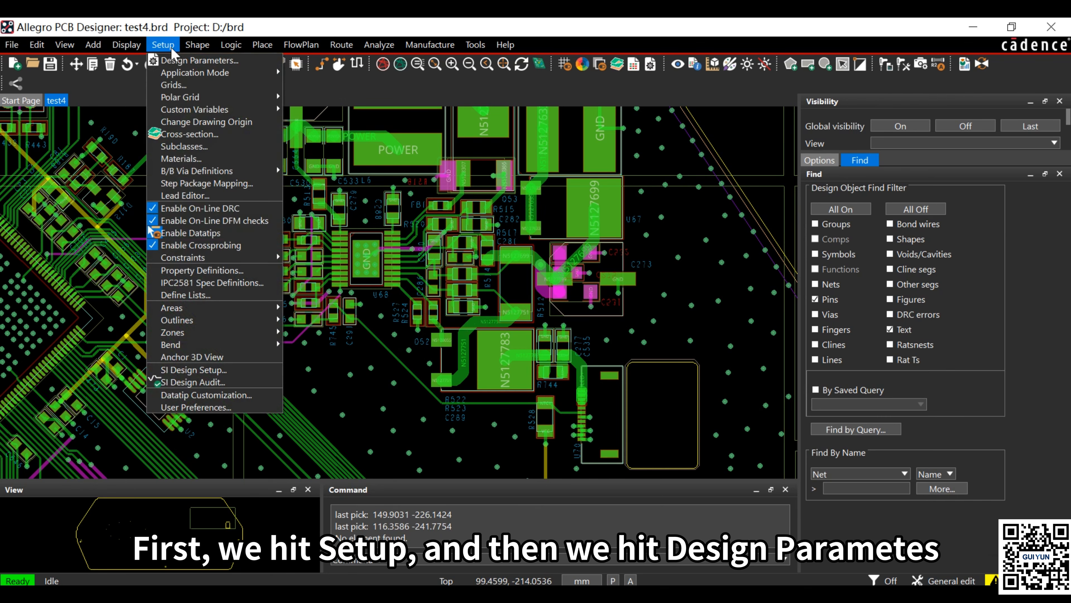
click(180, 61)
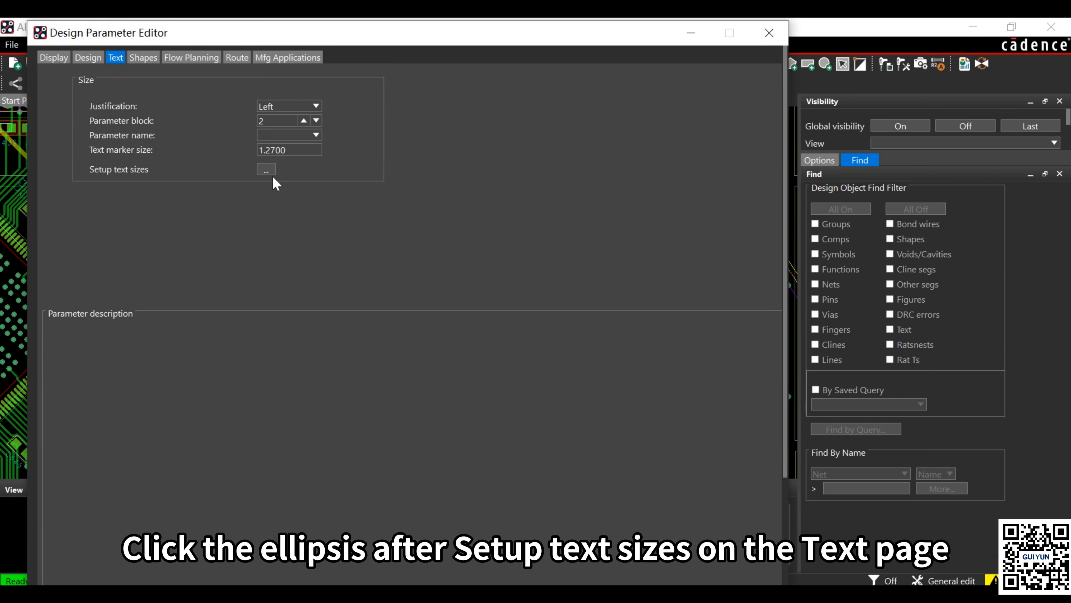
click(266, 169)
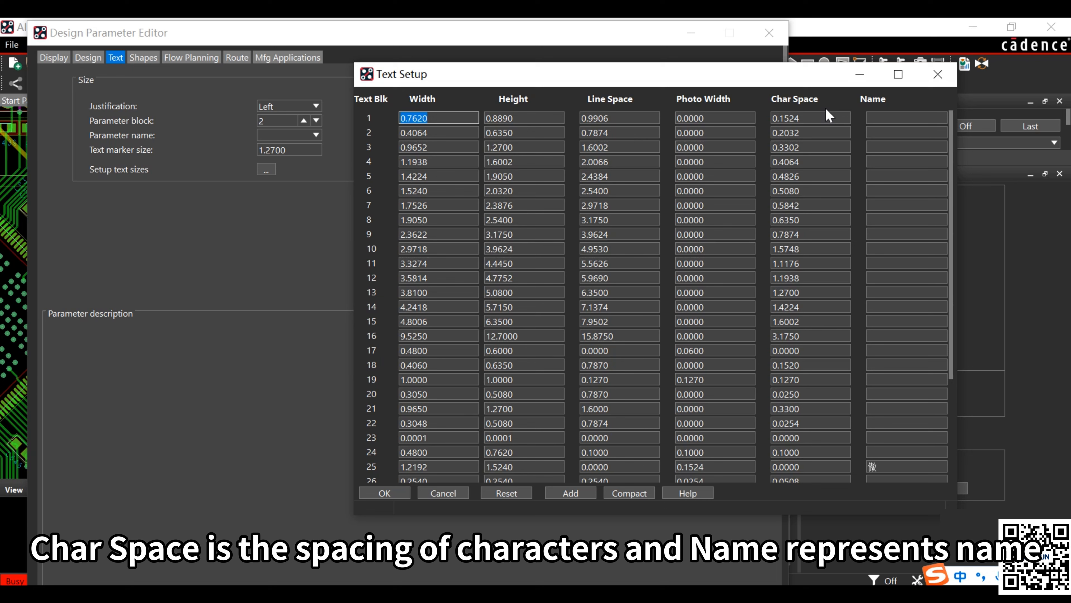
click(885, 119)
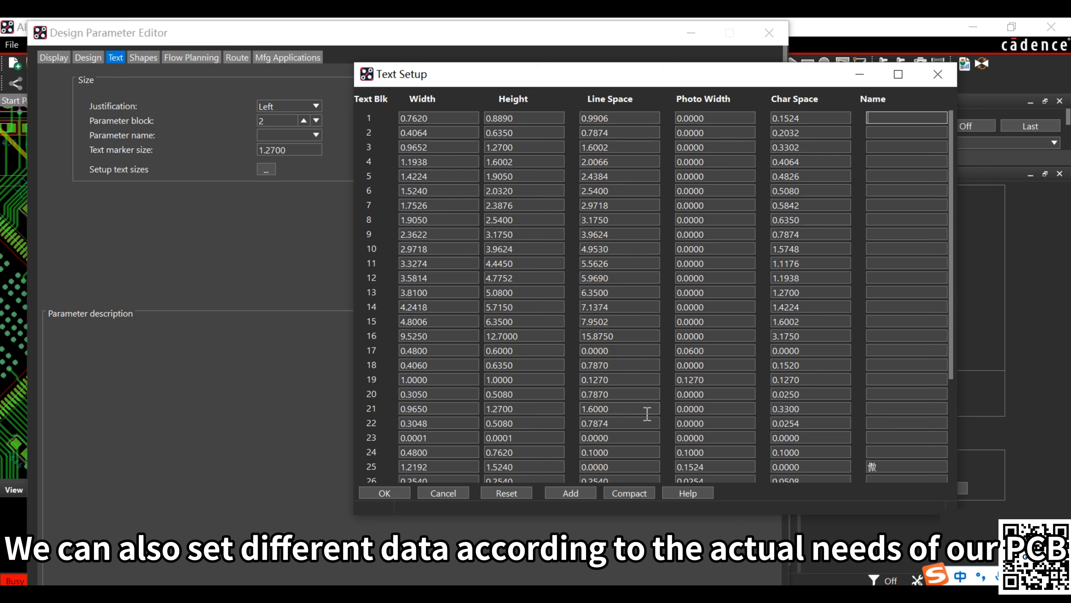
click(532, 148)
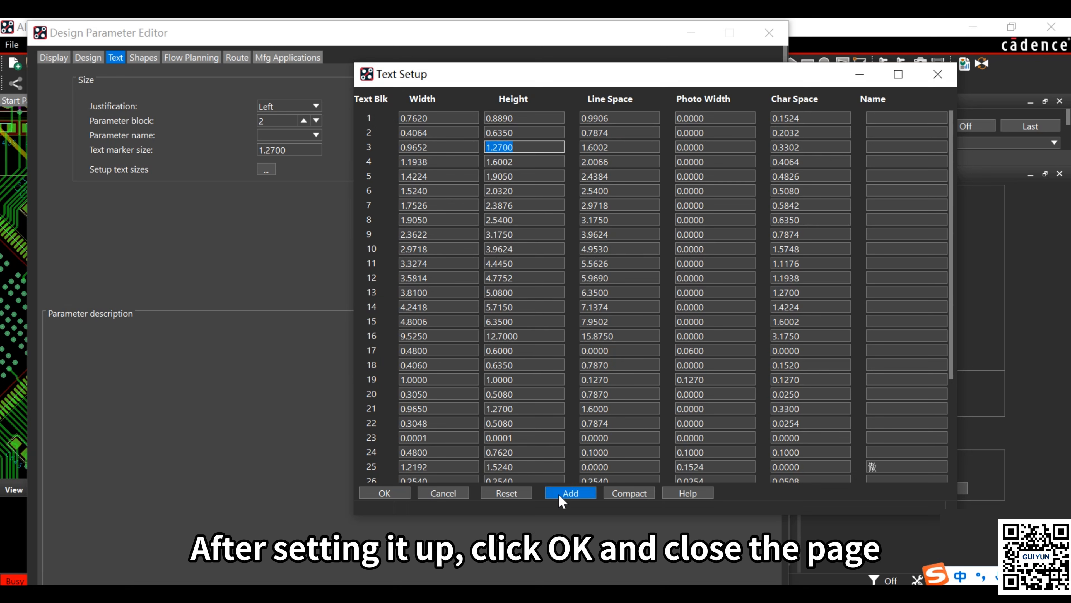
click(375, 494)
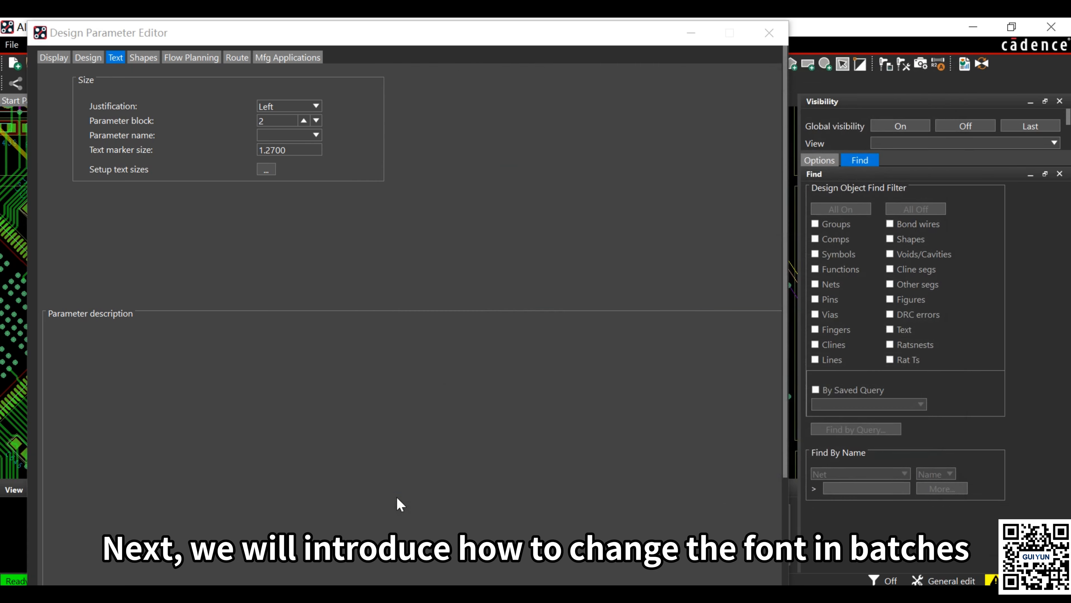
key(Return)
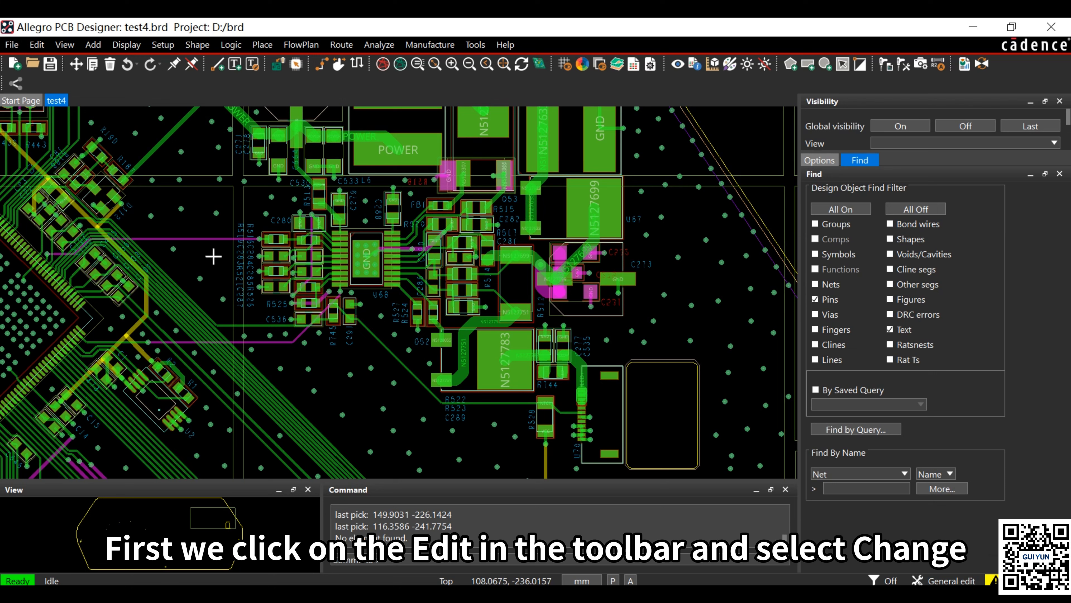
Use the Change command to set the FB1 reference designator to text block 5 on the Silkscreen_Top subclass.
click(38, 44)
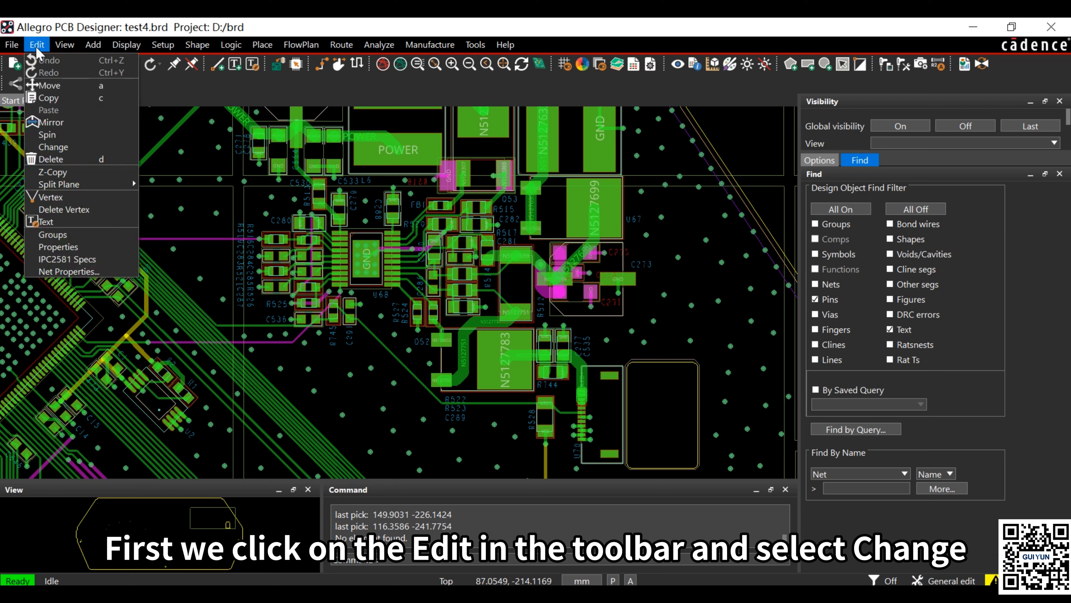
click(56, 142)
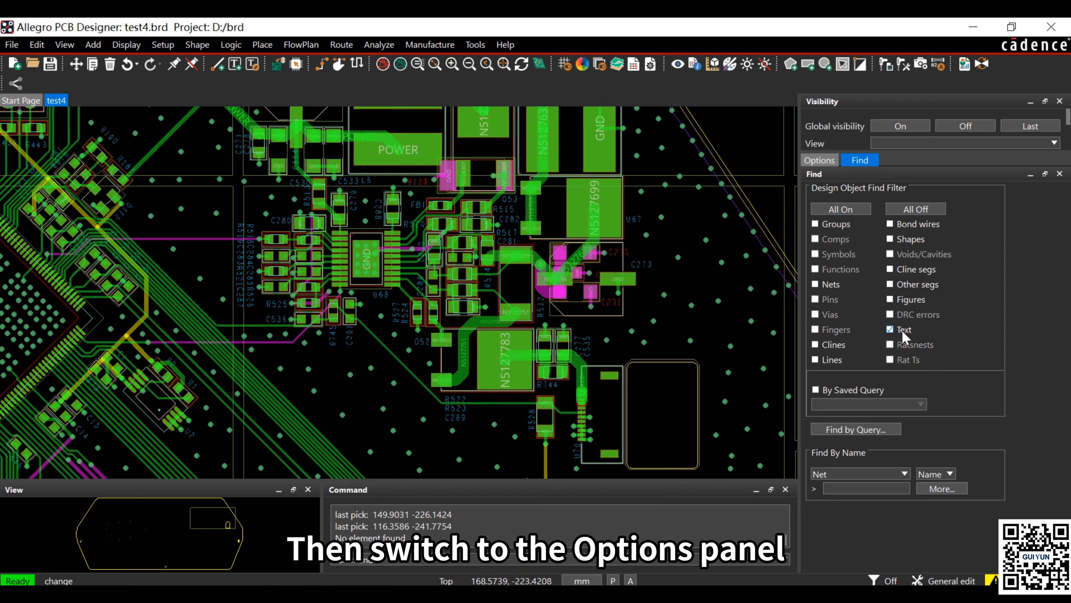
click(820, 160)
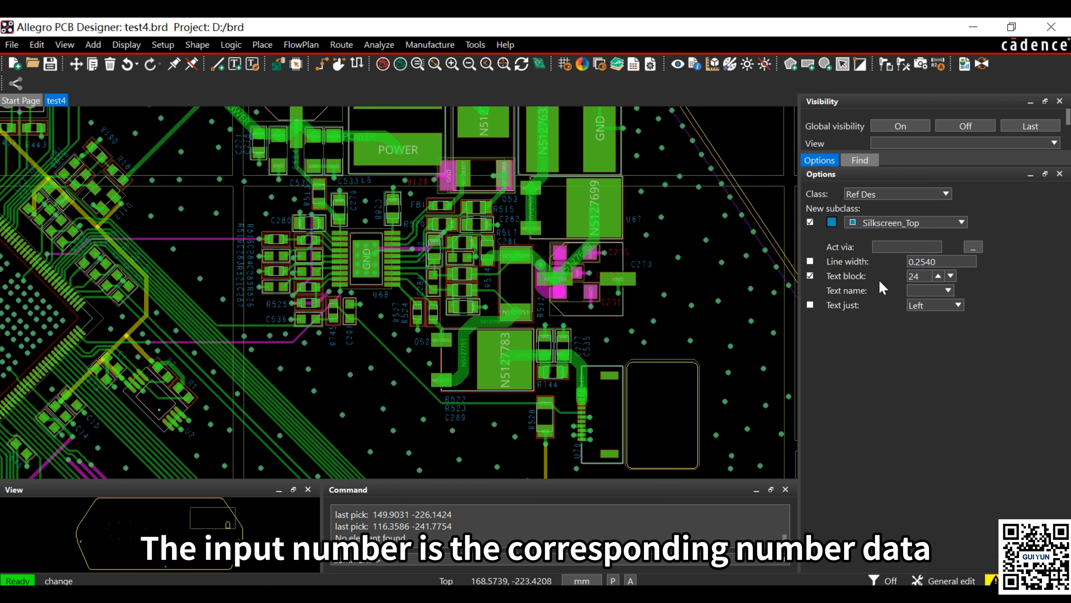
click(924, 277)
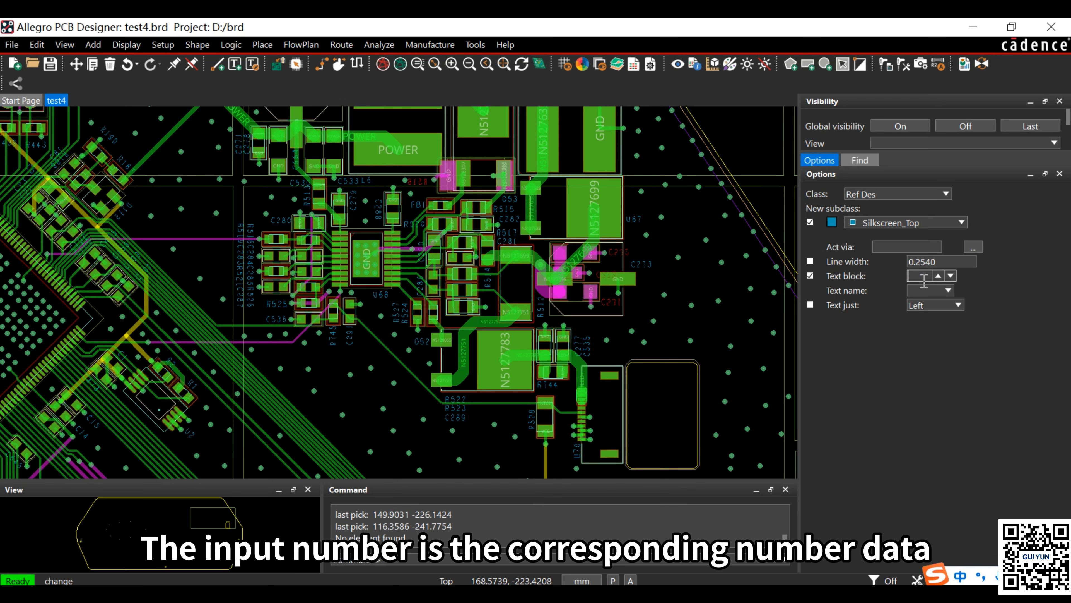
text(5)
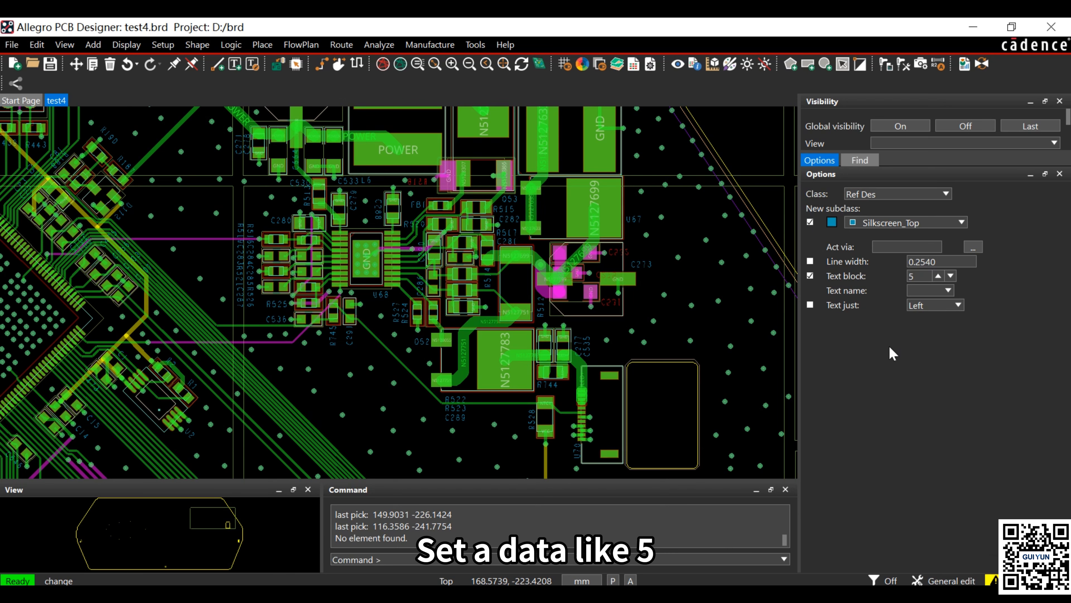
scroll(475, 201, up, 2)
scroll(476, 200, up, 2)
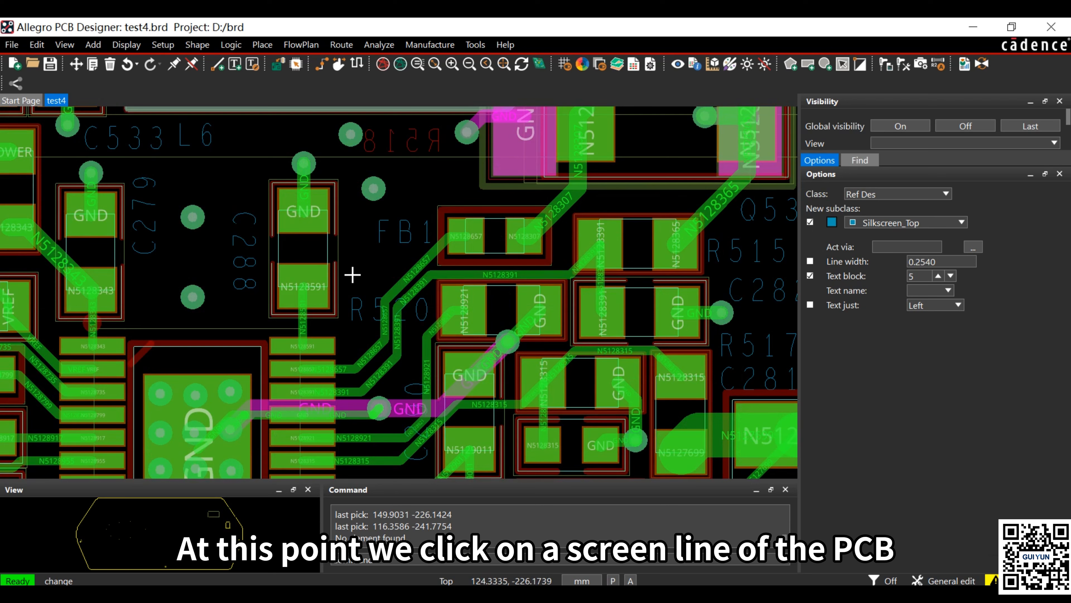
click(341, 226)
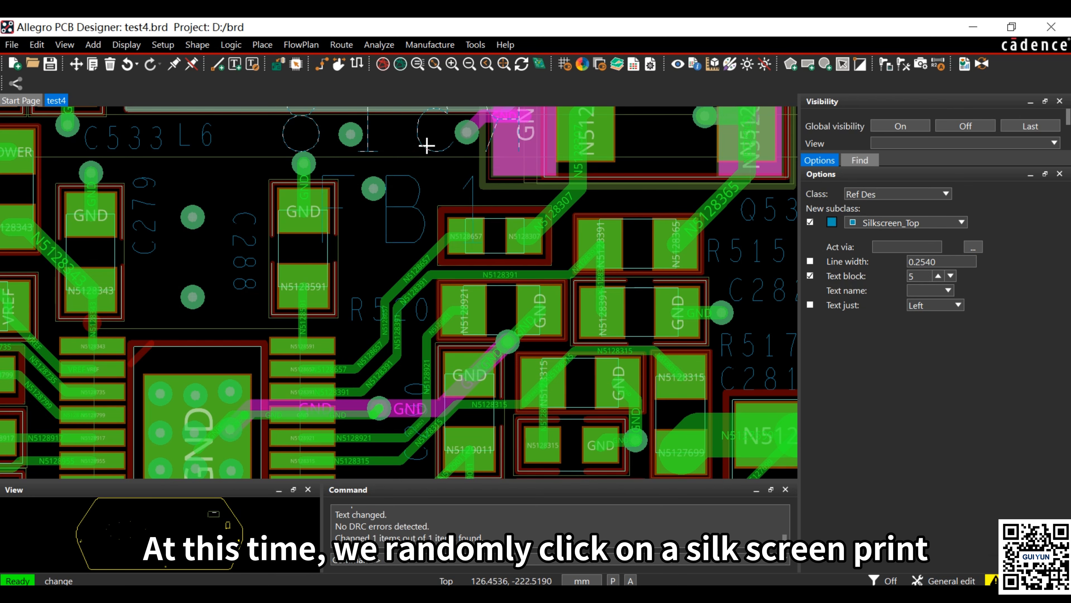
Undo the last change to the R518 text and reapply text block 5 with the new subclass option disabled.
scroll(427, 145, down, 2)
scroll(419, 161, up, 2)
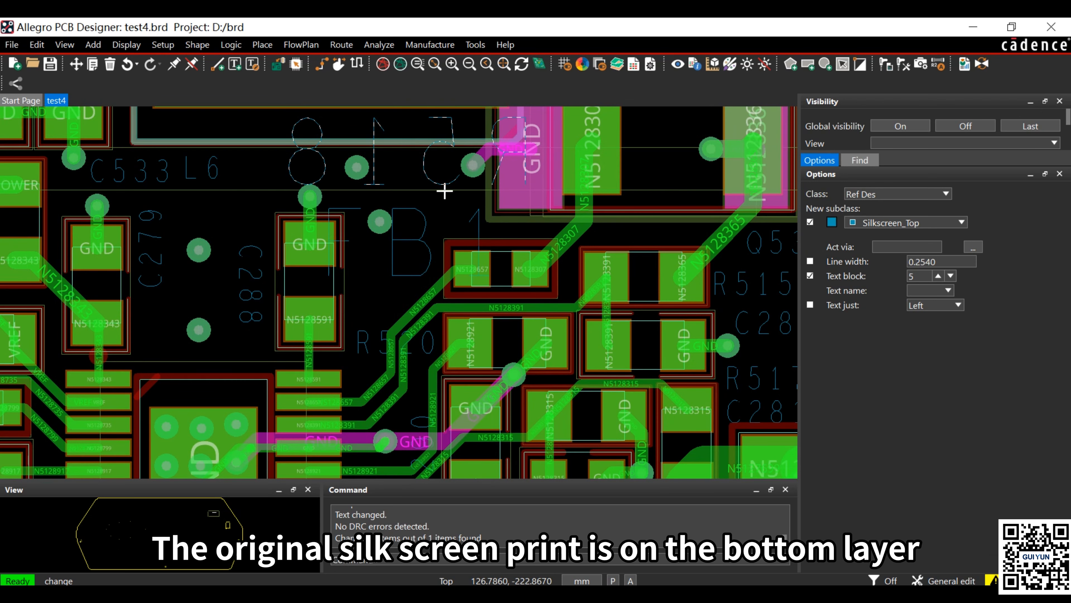
click(415, 169)
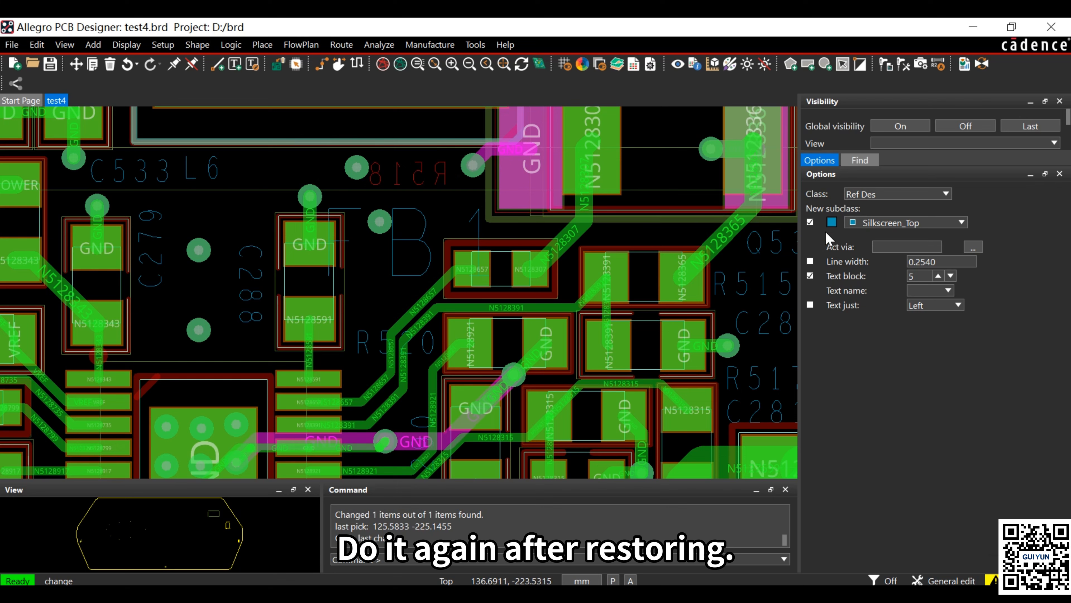
click(810, 222)
click(427, 175)
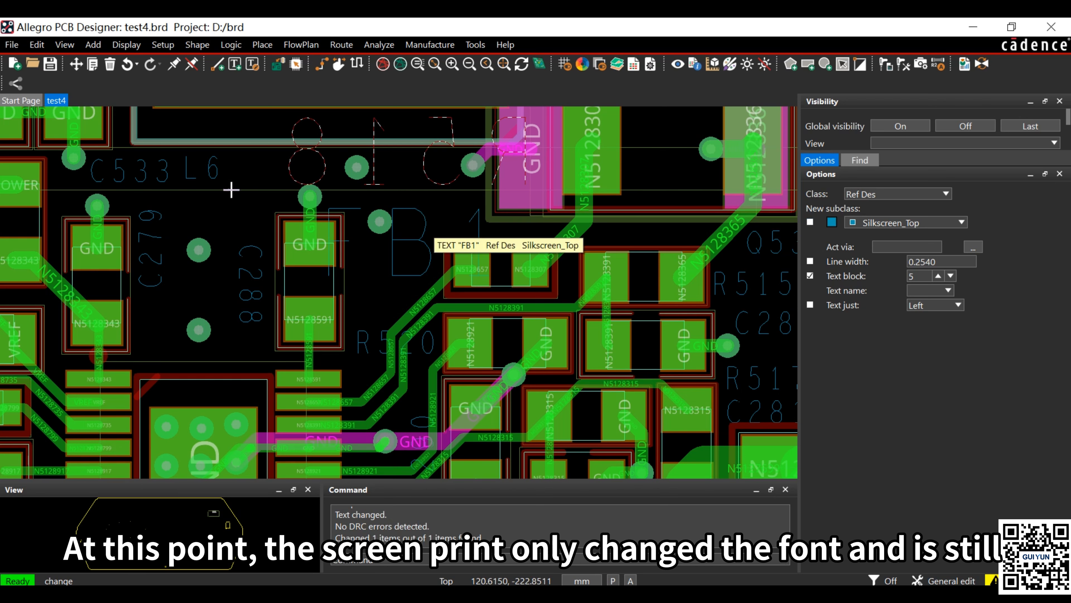
click(269, 179)
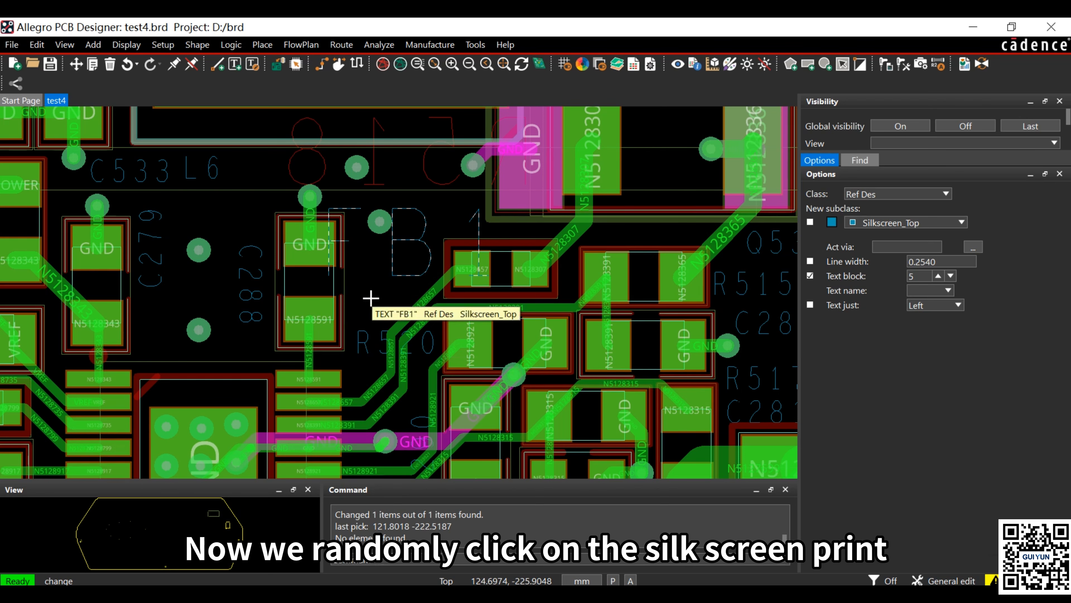
Apply text block 5 individually to the R510 and C288 reference designators above U68.
scroll(371, 298, down, 2)
click(371, 314)
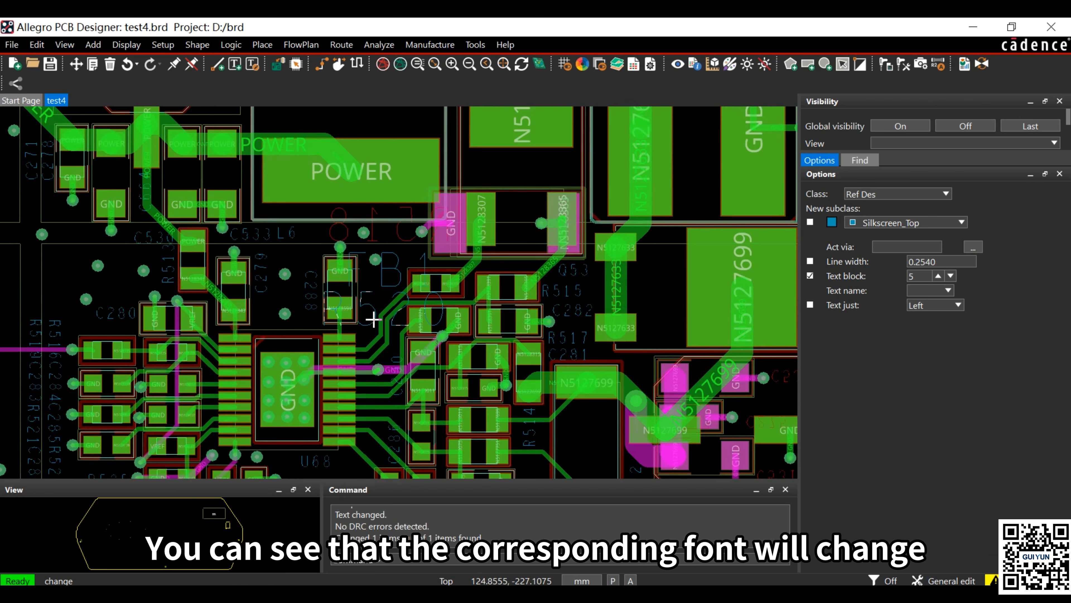
click(310, 301)
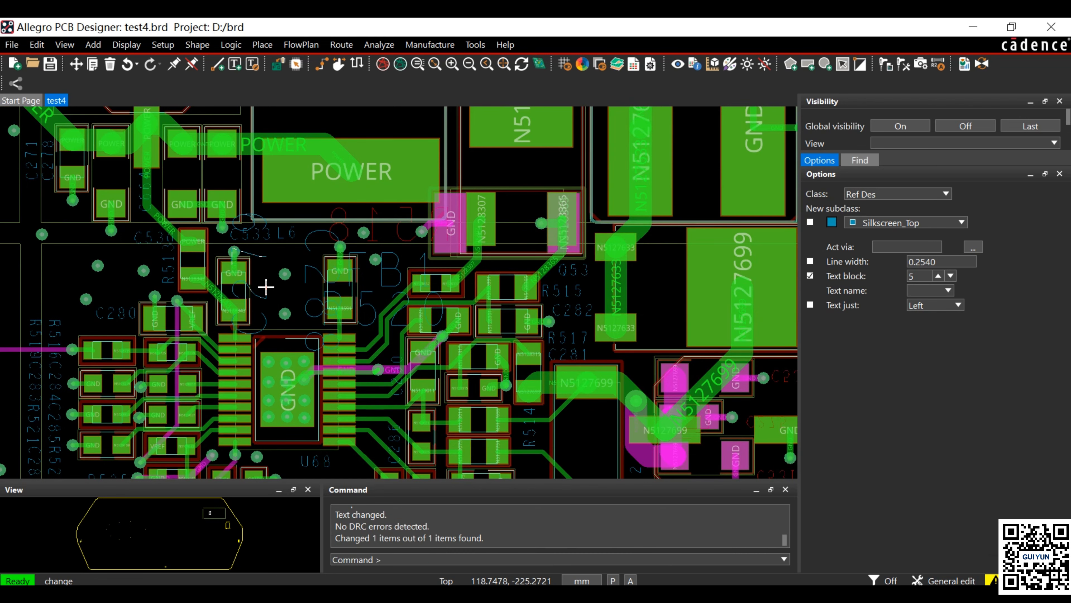
Change the silkscreen texts in the whole circuit area around U68 to text block 5 with one window selection.
scroll(278, 254, down, 2)
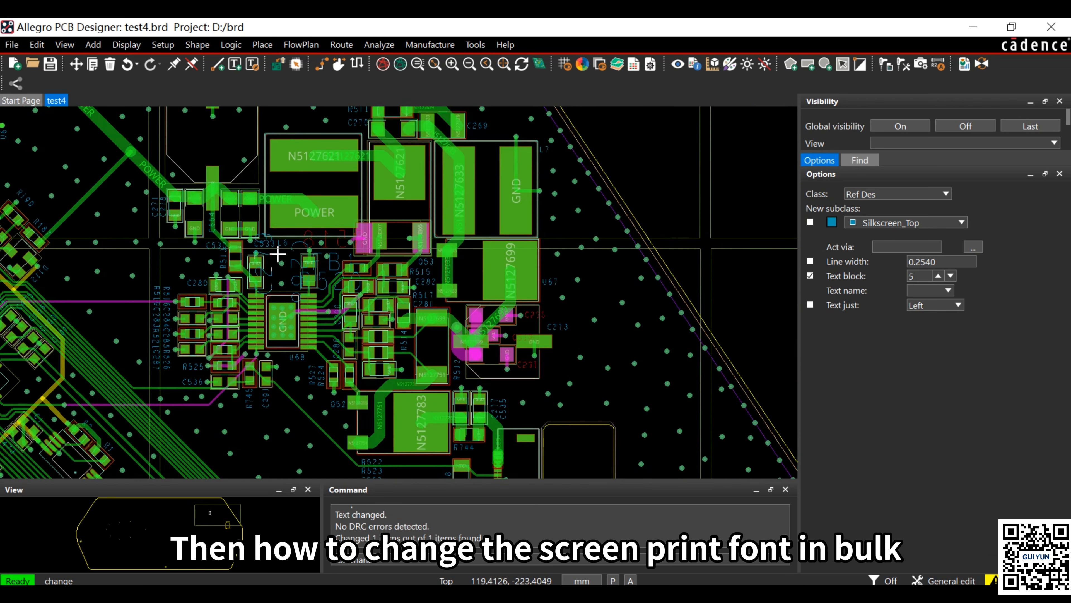
drag(124, 205, 594, 432)
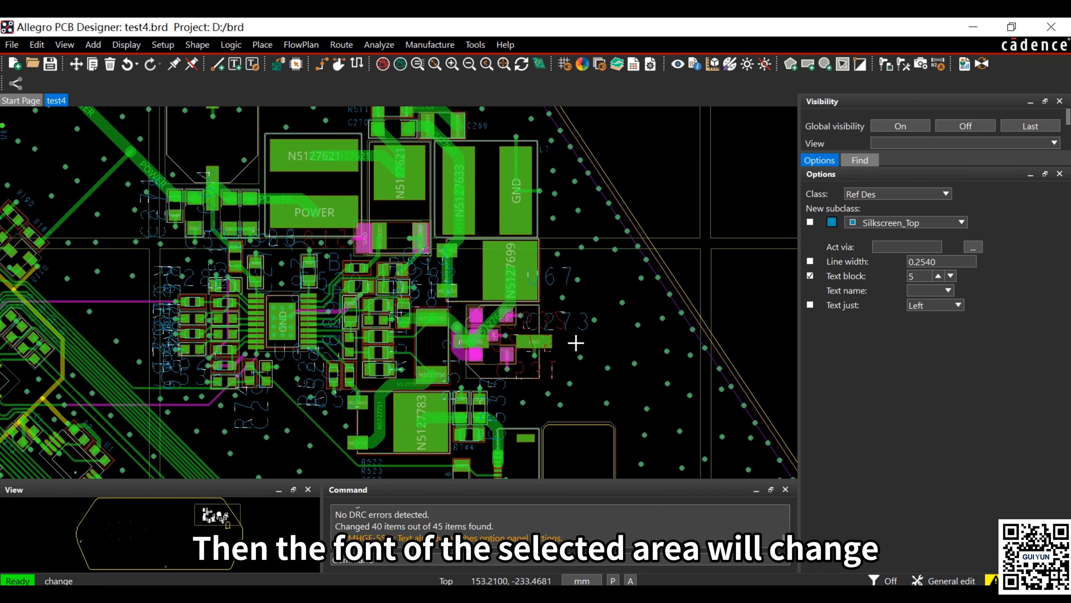
scroll(576, 311, up, 2)
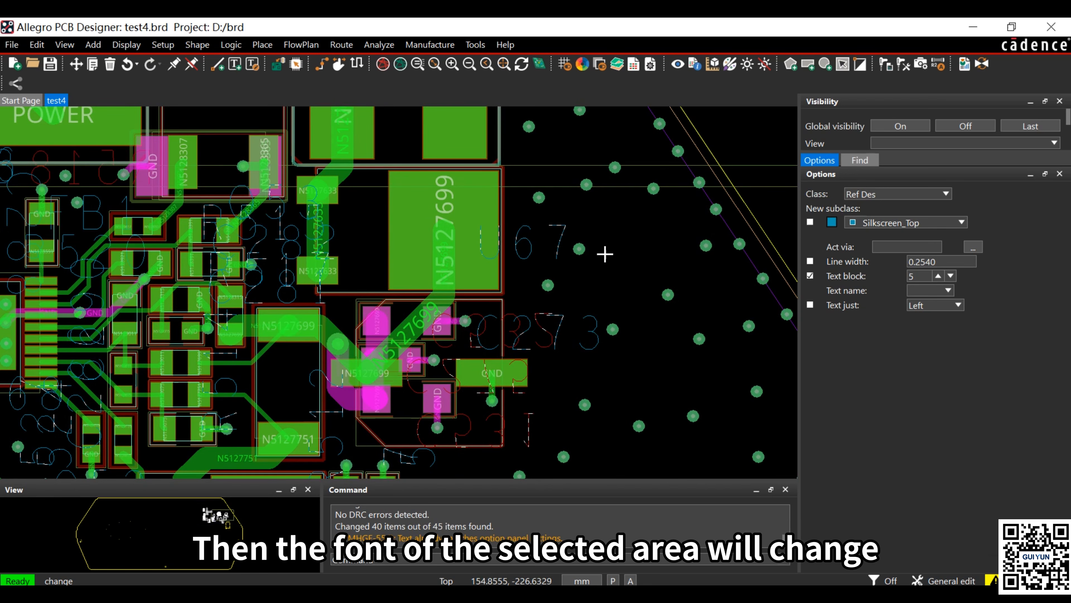
scroll(641, 265, down, 2)
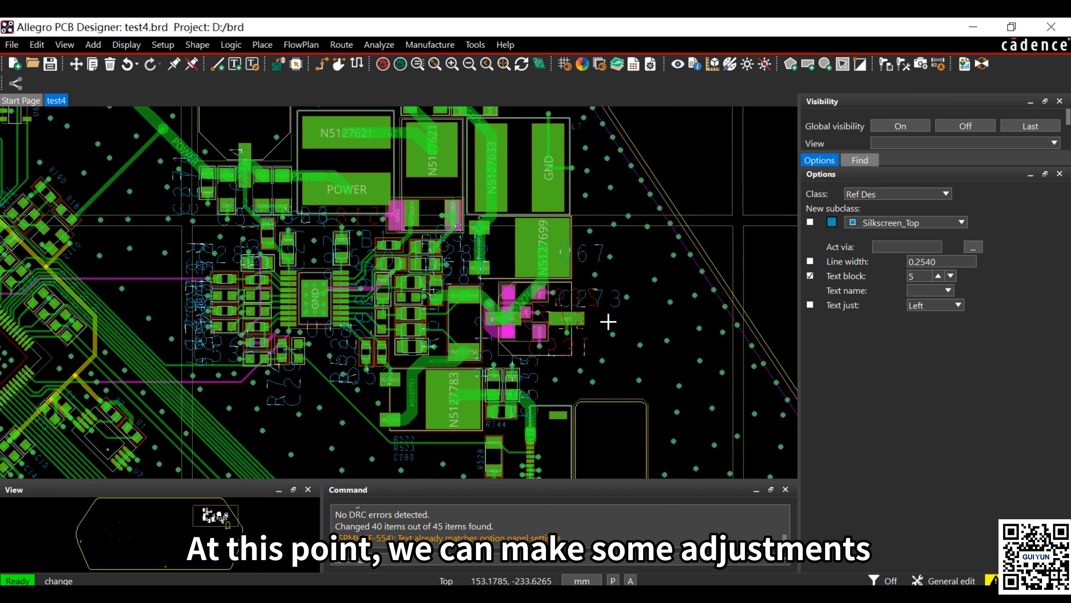
click(608, 321)
key(F6)
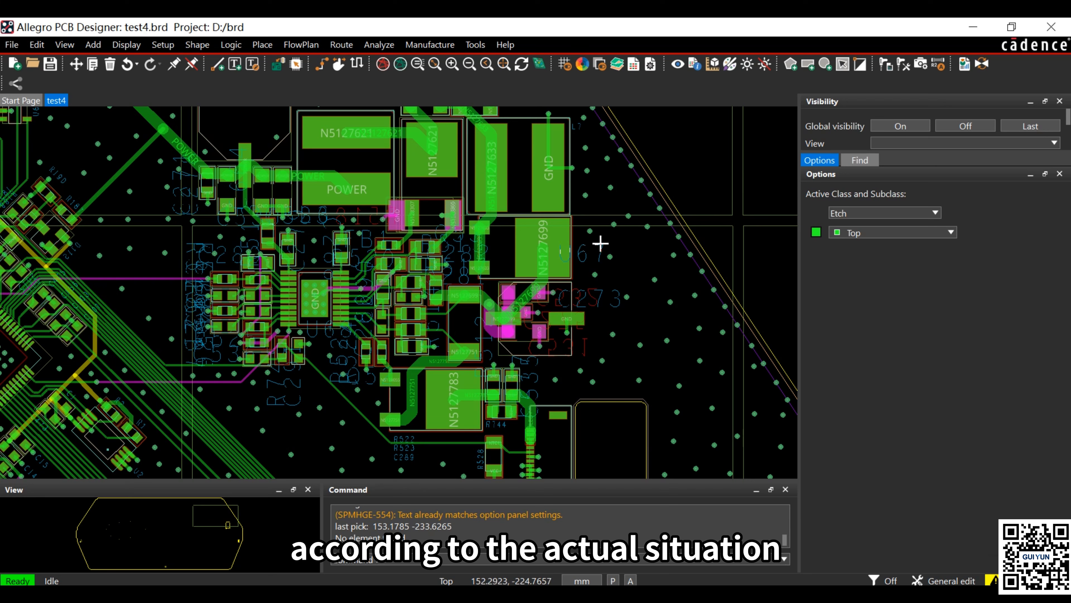
Move the U67 reference designator to the right, clear of its component outline.
key(m)
click(590, 256)
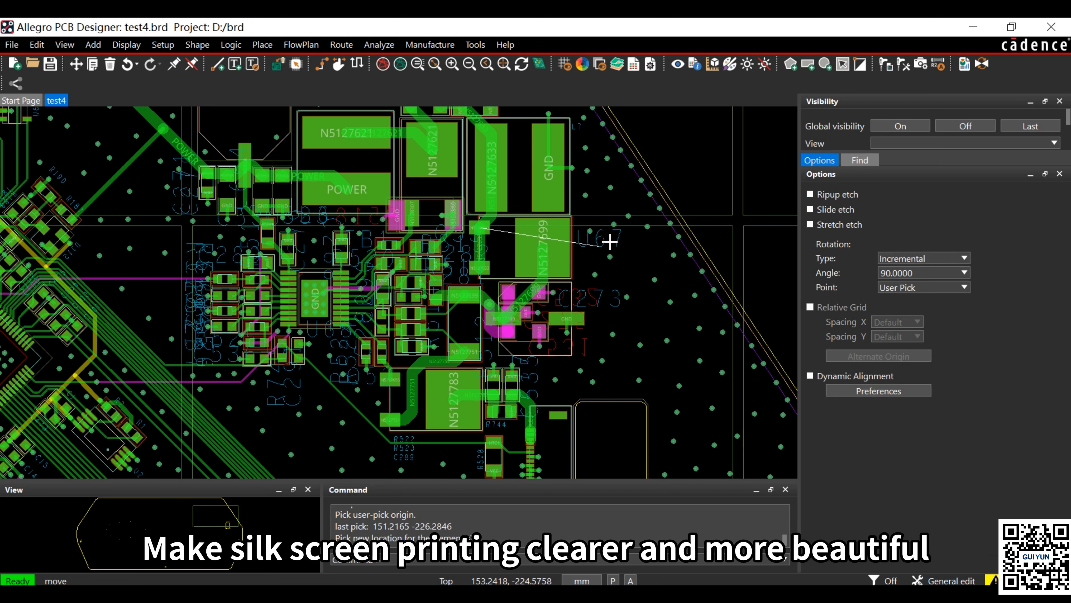
click(608, 248)
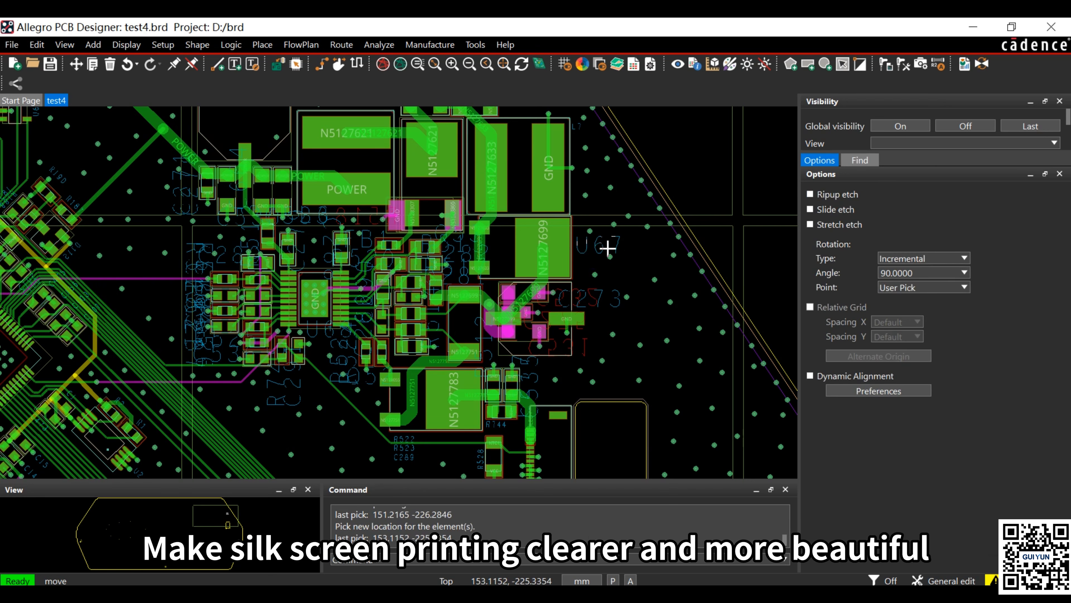
Move the C291 reference designator slightly down and to the right, away from the neighbouring text, and finish the move.
click(291, 396)
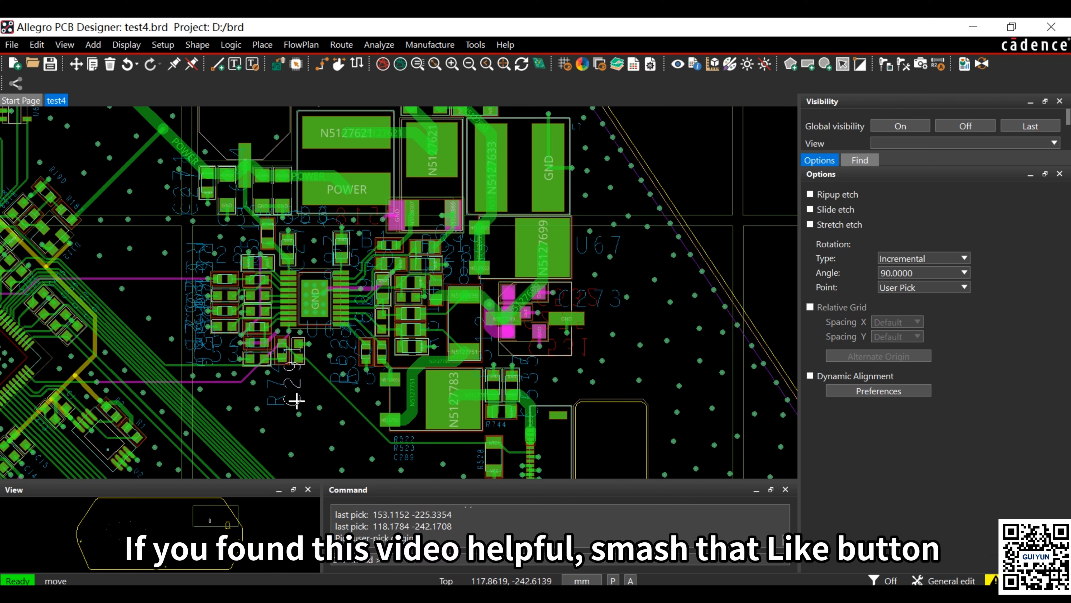
click(296, 399)
click(303, 425)
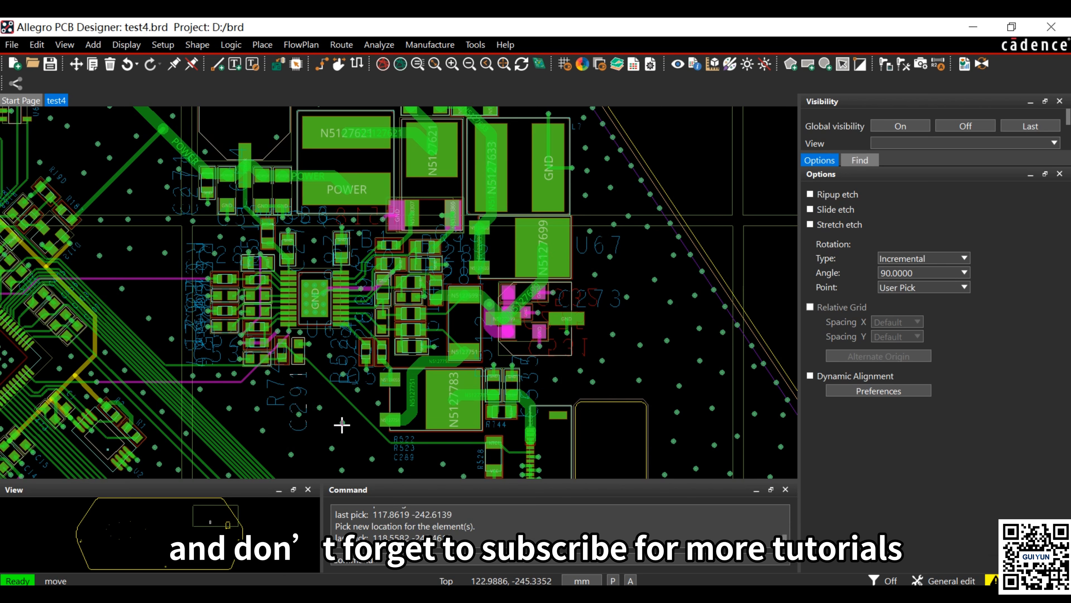
key(F6)
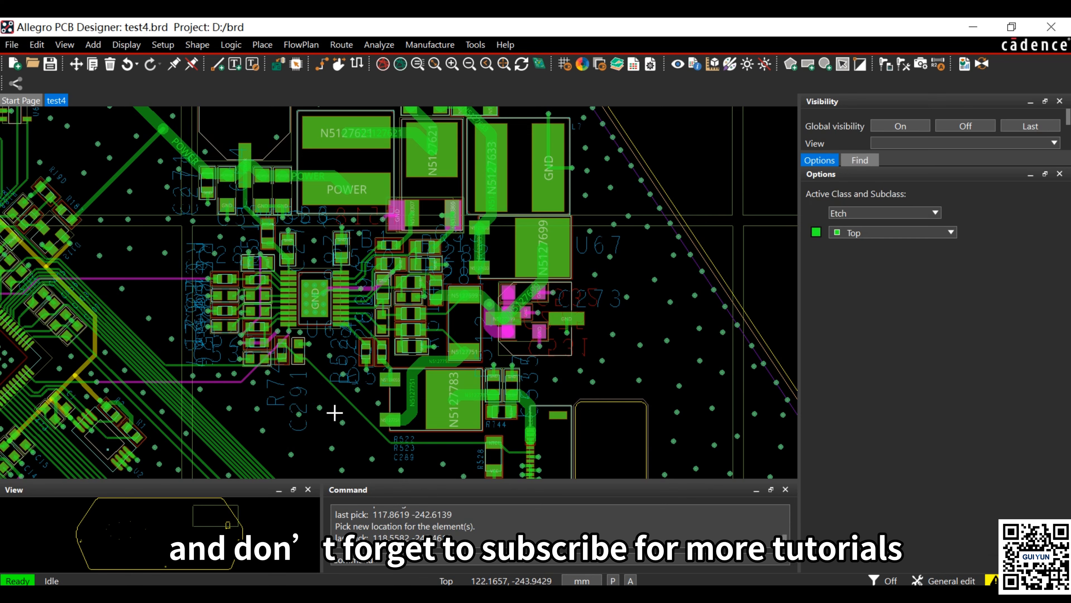